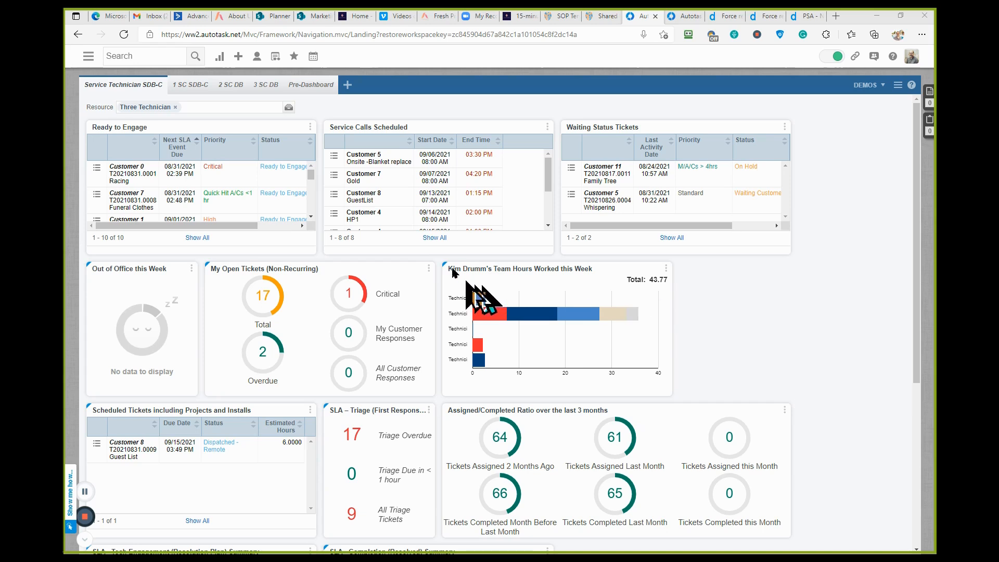
- Open the Countries list from the Accounts & Contacts section of the admin settings
click(294, 56)
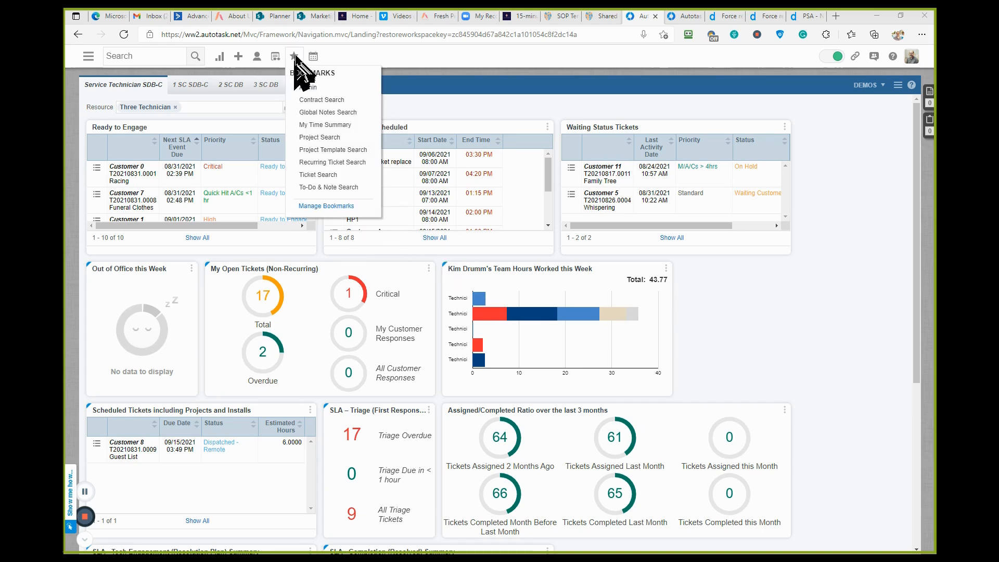
click(308, 88)
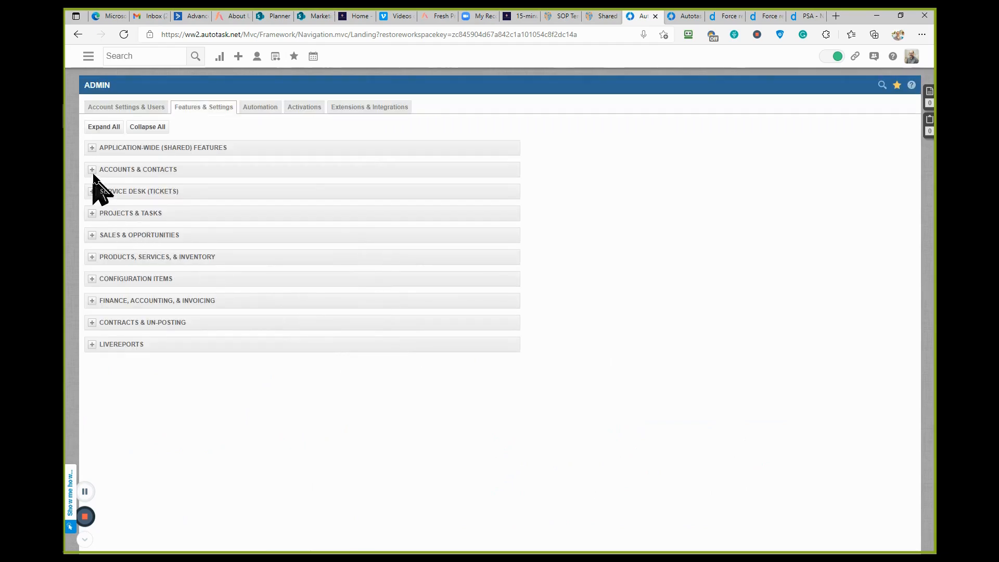
click(92, 170)
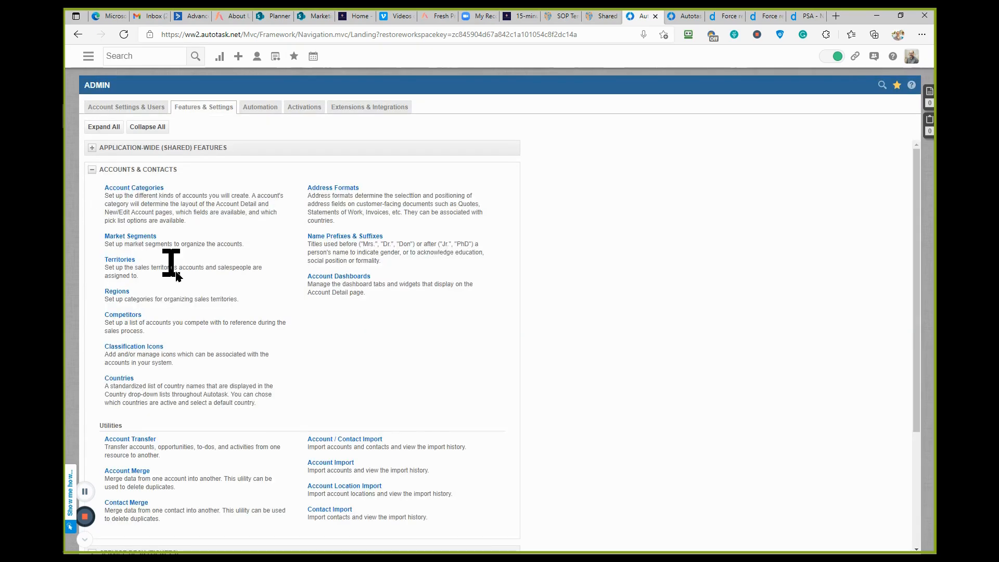
click(118, 381)
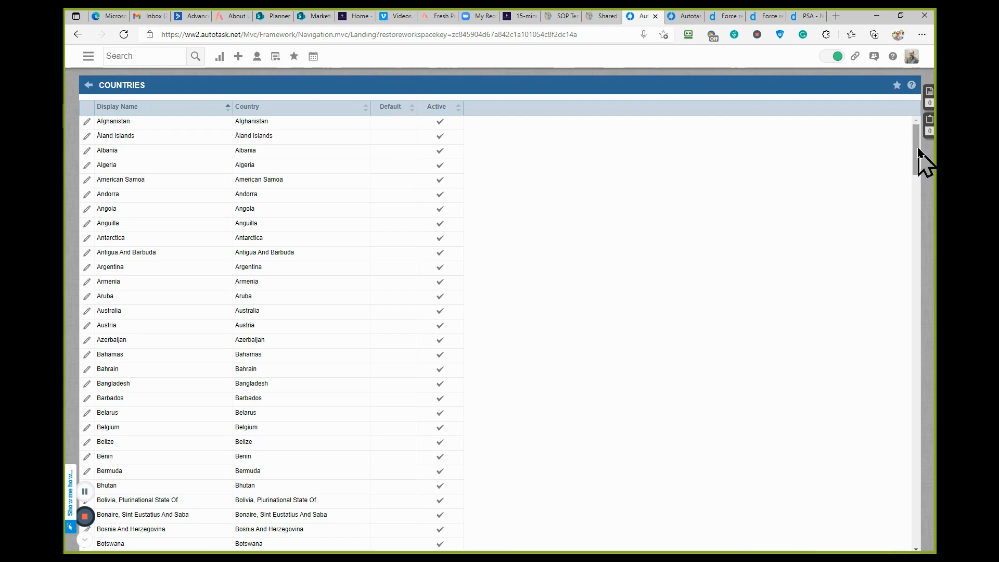
- Try marking United Kingdom as the default country in its edit form and close the form without saving
drag(919, 151, 917, 533)
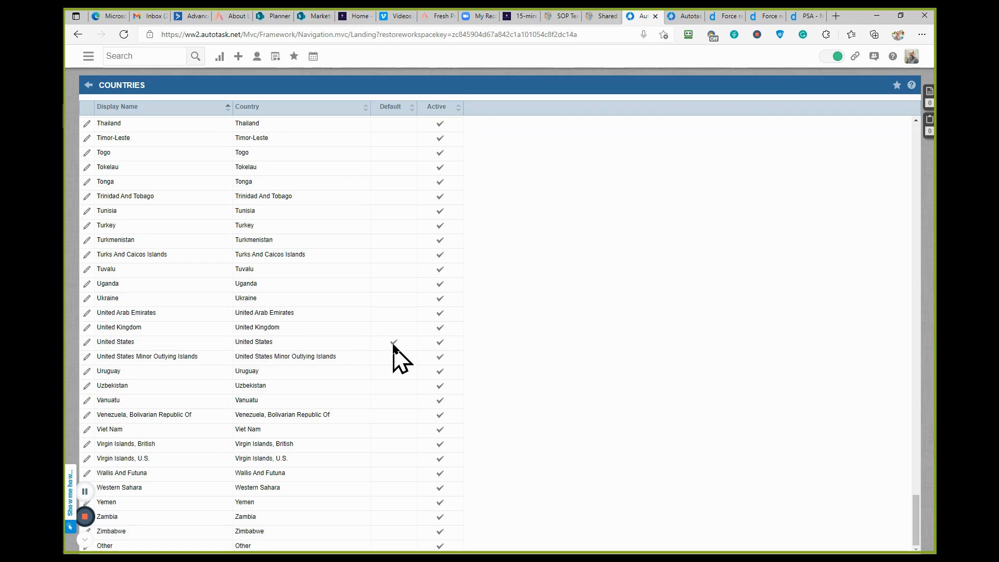
click(87, 328)
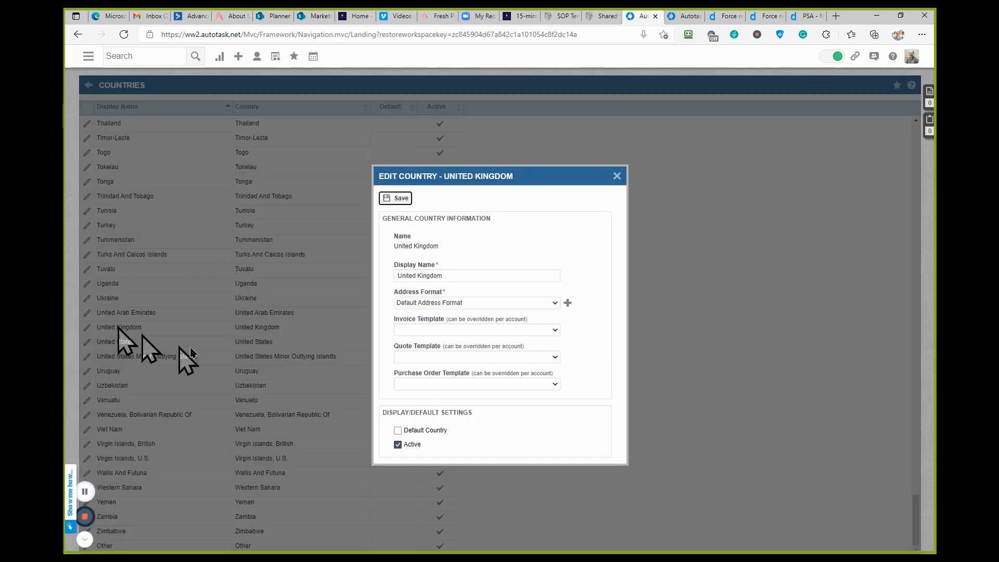
click(398, 431)
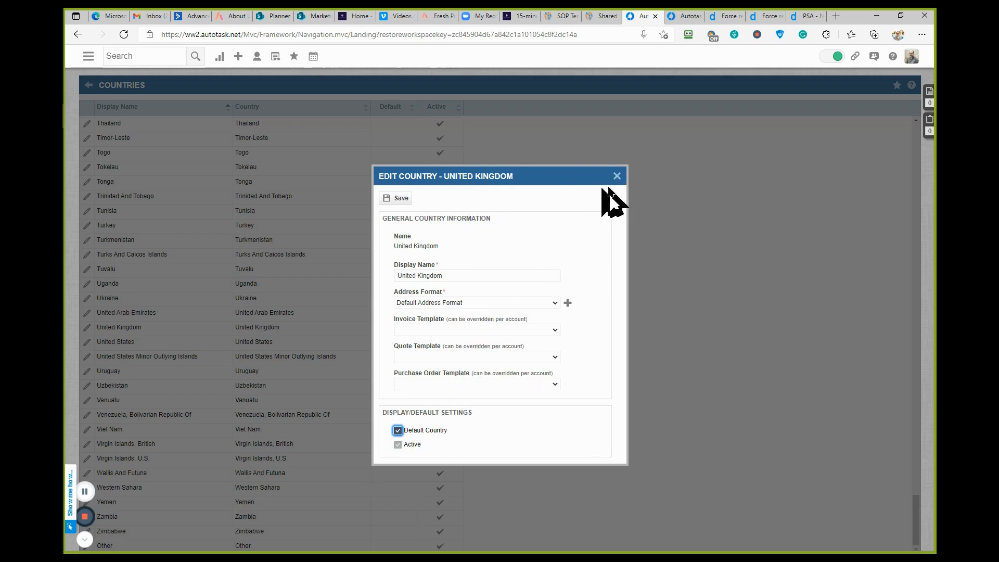
click(616, 177)
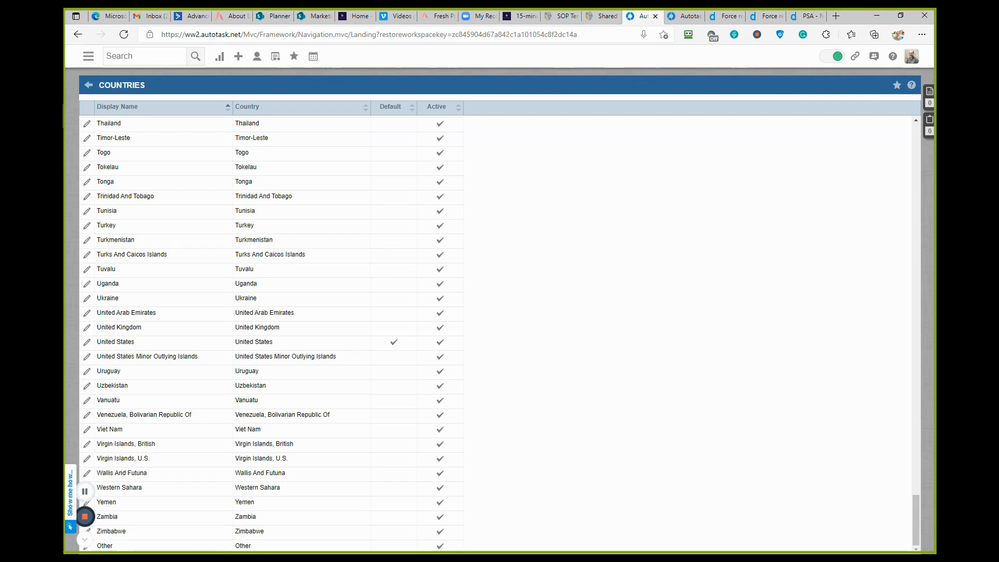
- Bring the New Contact window into view over the Countries list and enlarge it vertically to show more fields
drag(66, 148, 464, 54)
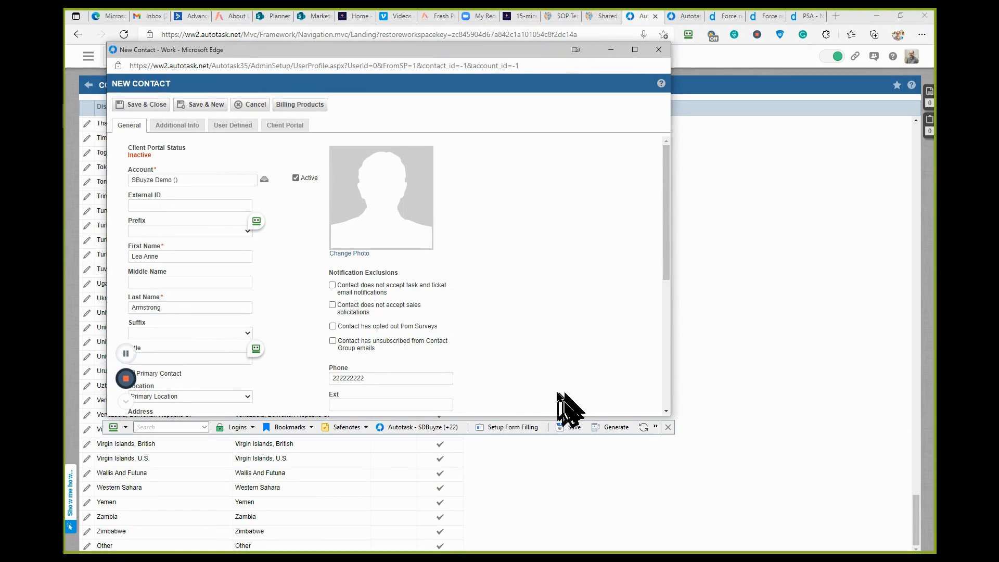
drag(550, 418, 572, 552)
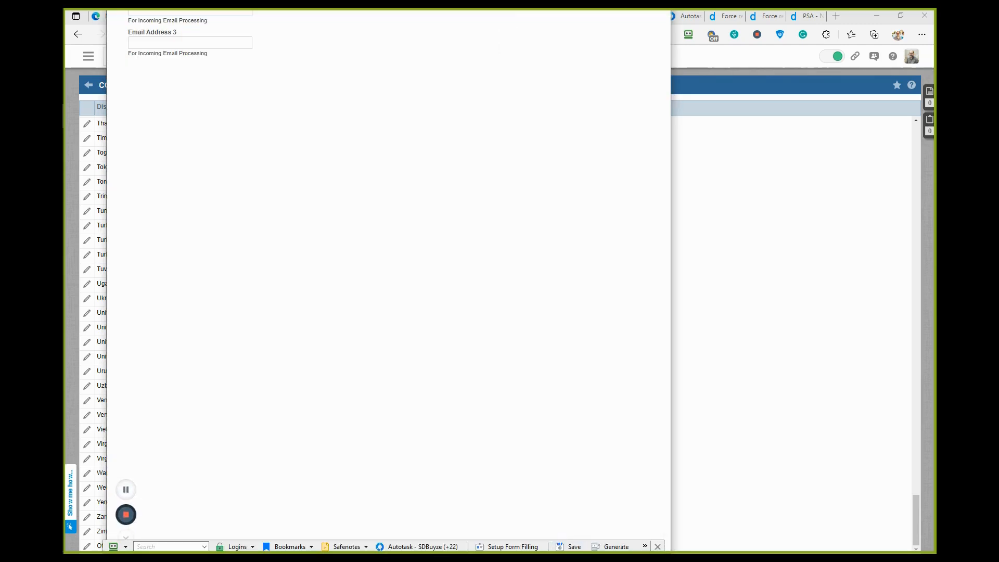
mouse_move(392, 10)
mouse_down()
mouse_move(379, 10)
mouse_move(393, 25)
mouse_up()
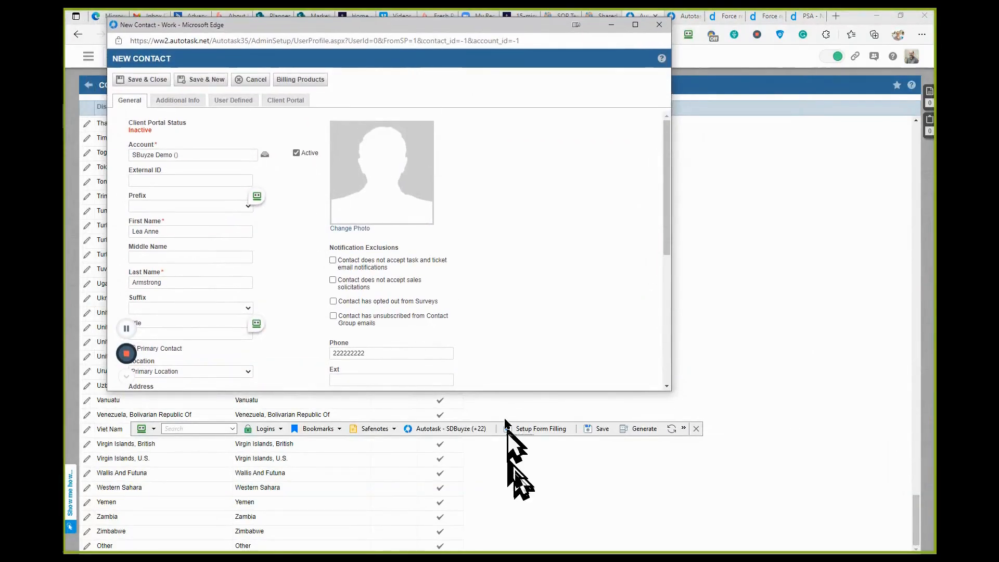
drag(503, 392, 510, 532)
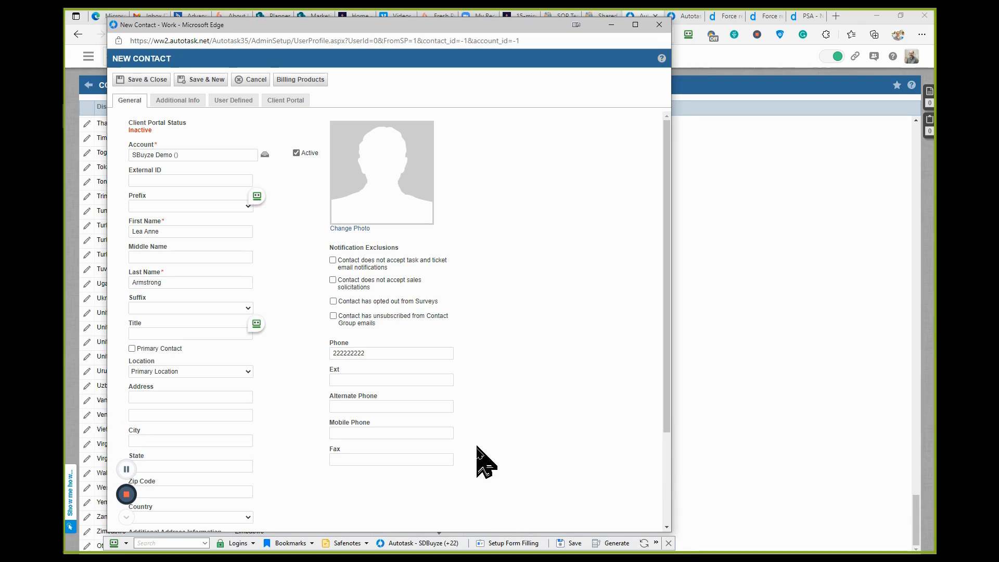
- Review the new contact's general fields and try to save and close the contact without an email address
scroll(480, 458, down, 2)
scroll(480, 461, up, 2)
scroll(252, 393, down, 3)
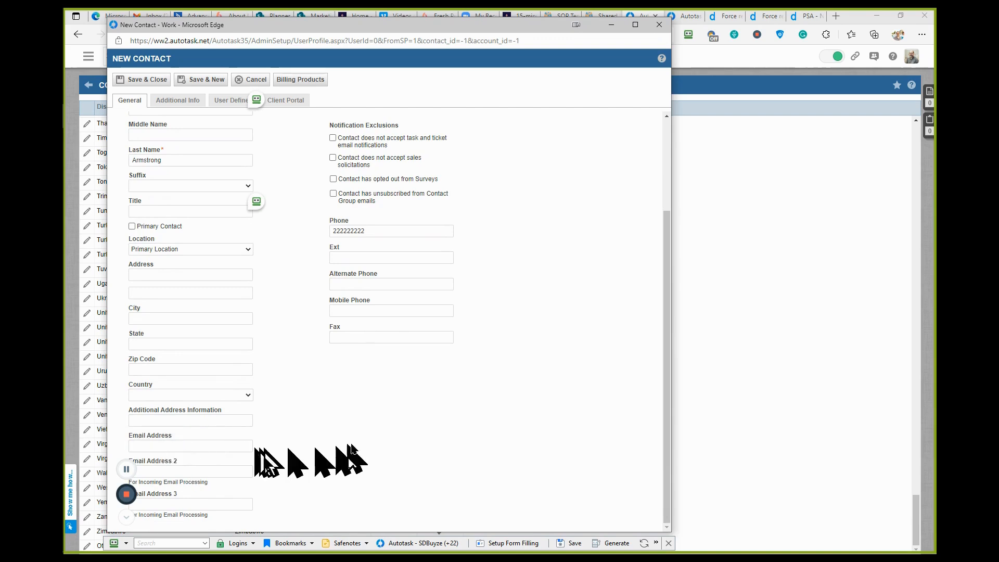
scroll(355, 445, up, 3)
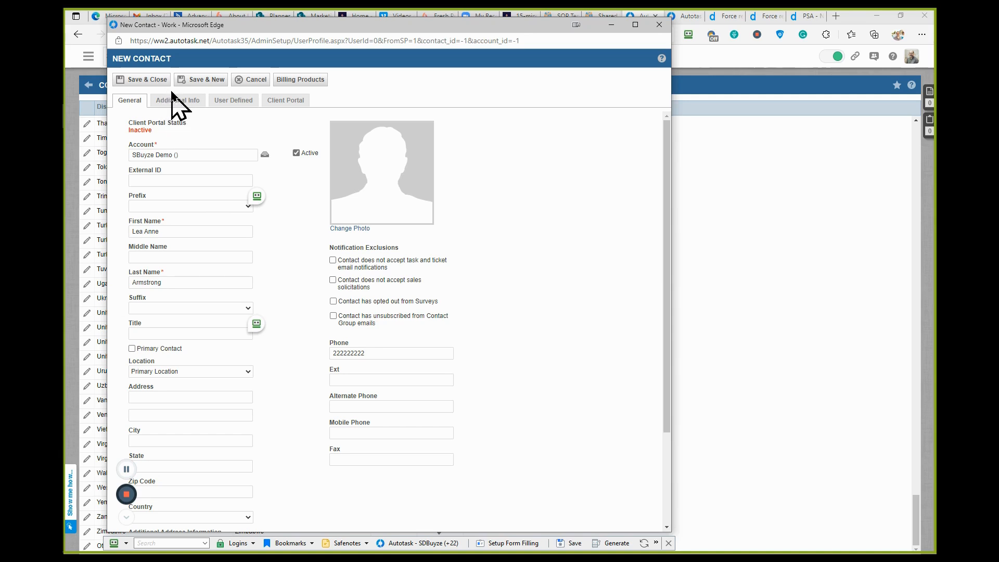
click(142, 86)
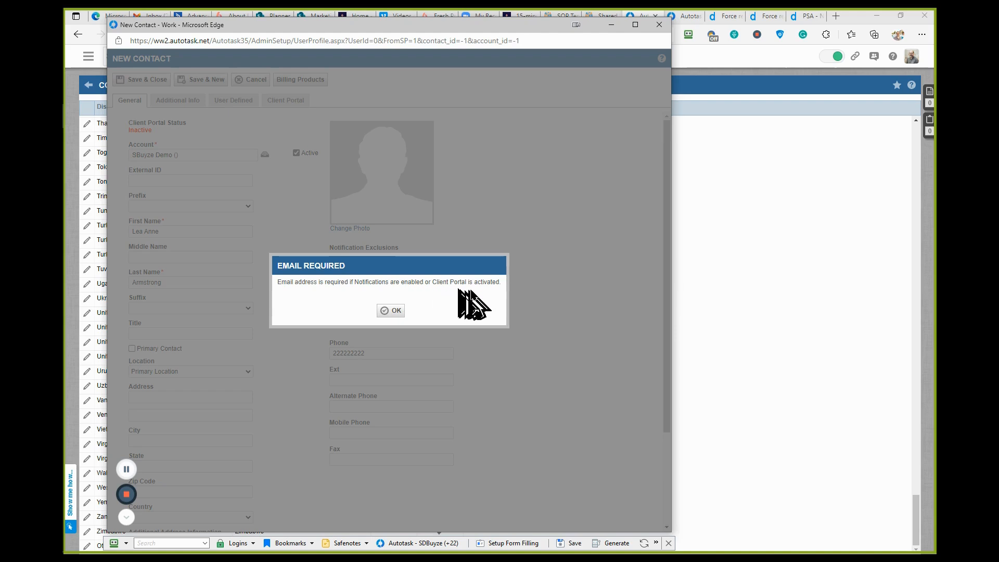
click(392, 310)
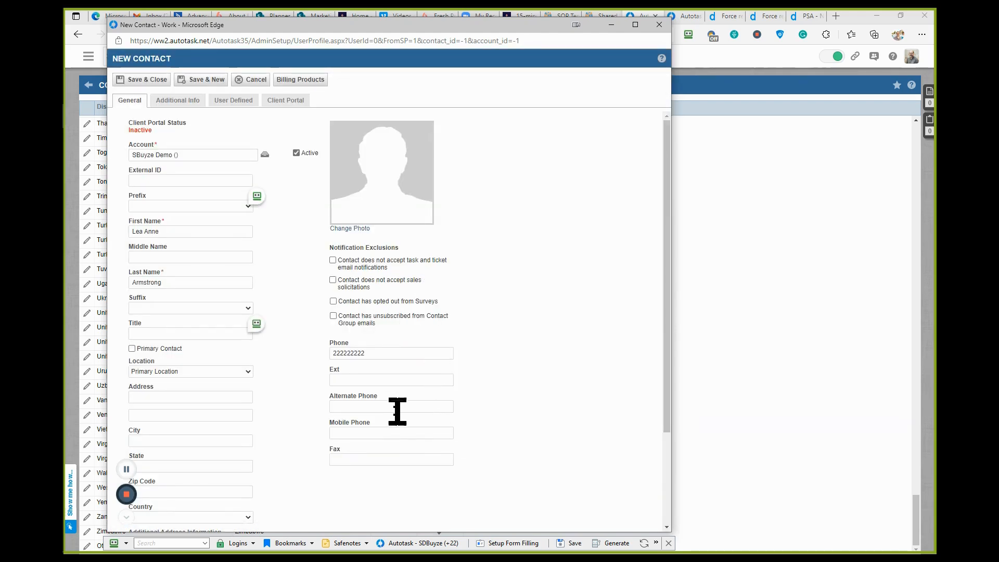
- Turn on all four notification exclusions for the new contact and check its Client Portal activation settings
click(333, 280)
click(333, 302)
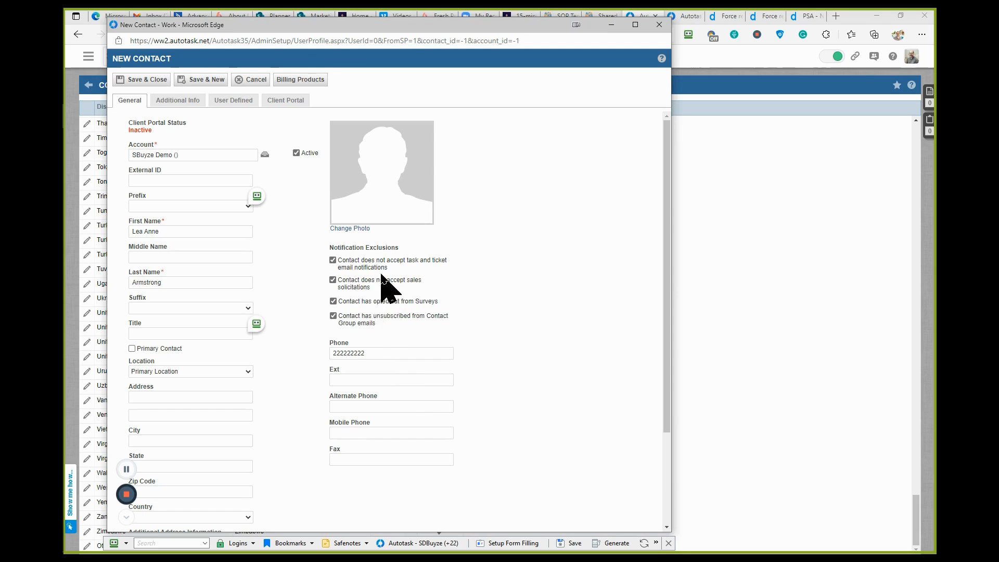
click(287, 101)
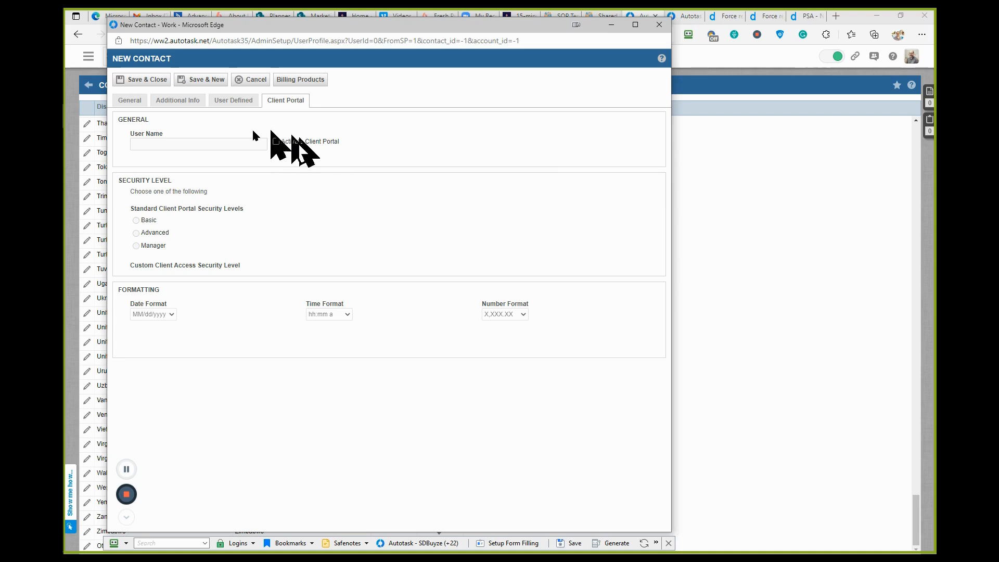
click(139, 103)
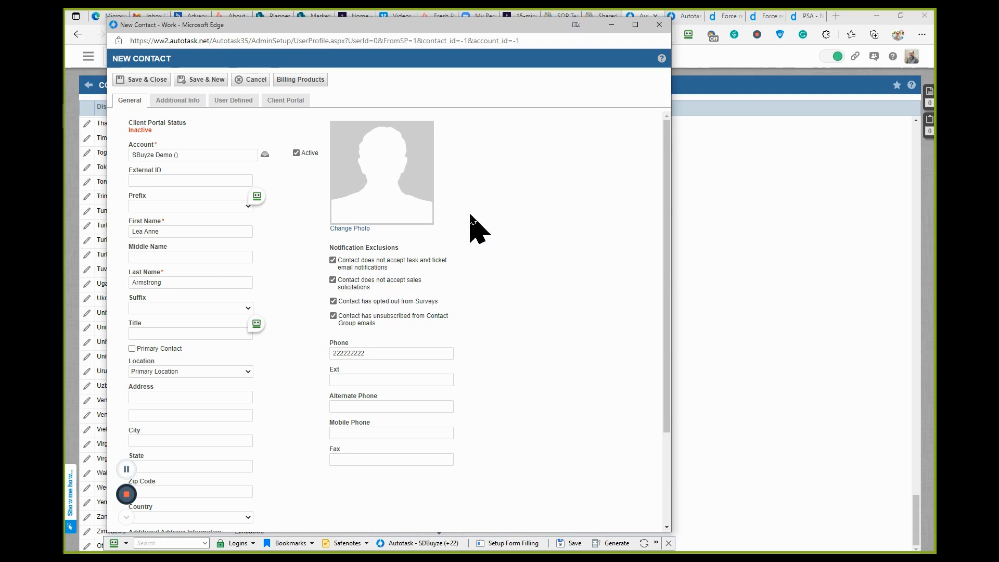
- Examine the contact's user-defined fields and the choices available for Customer Contact
click(234, 101)
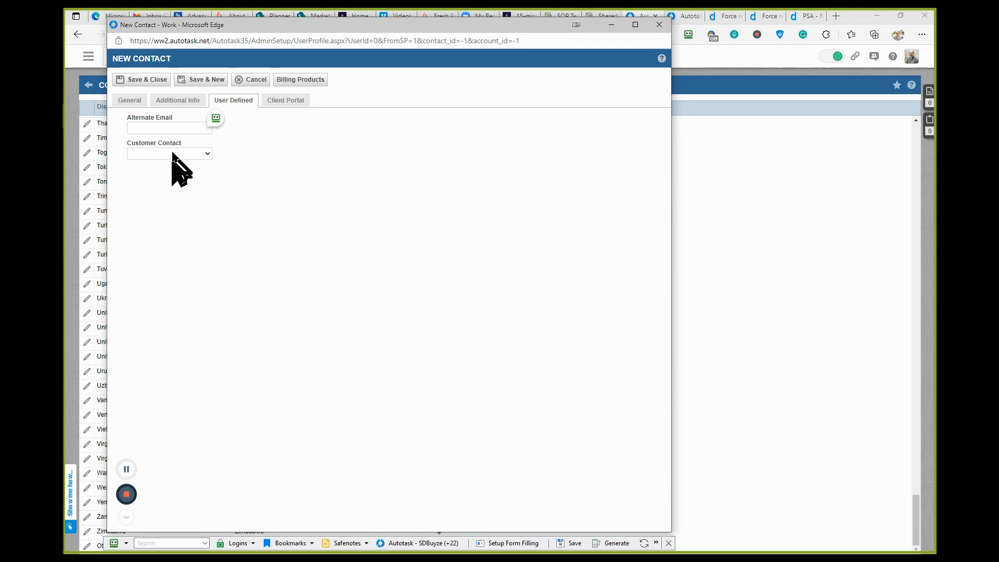
click(207, 154)
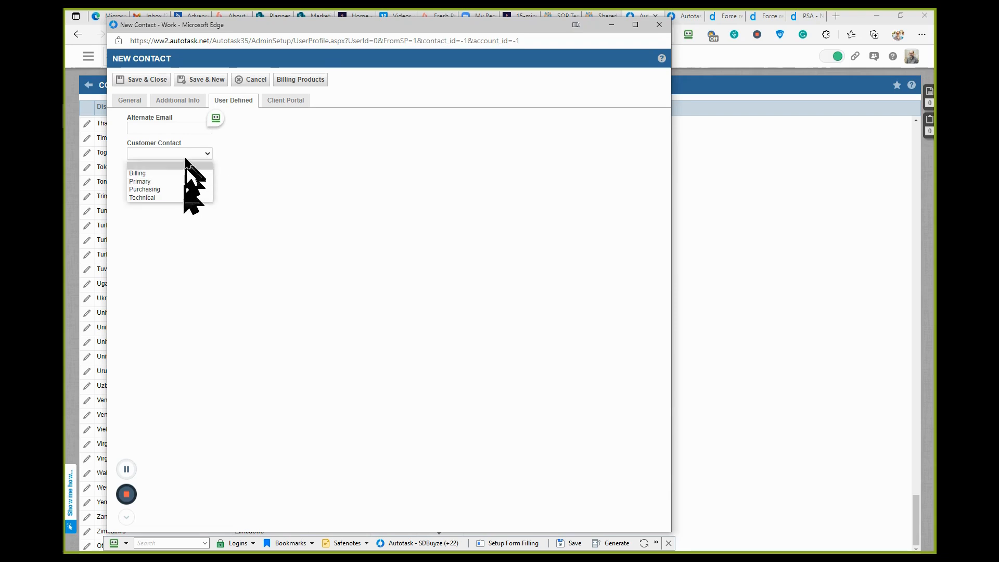
click(218, 243)
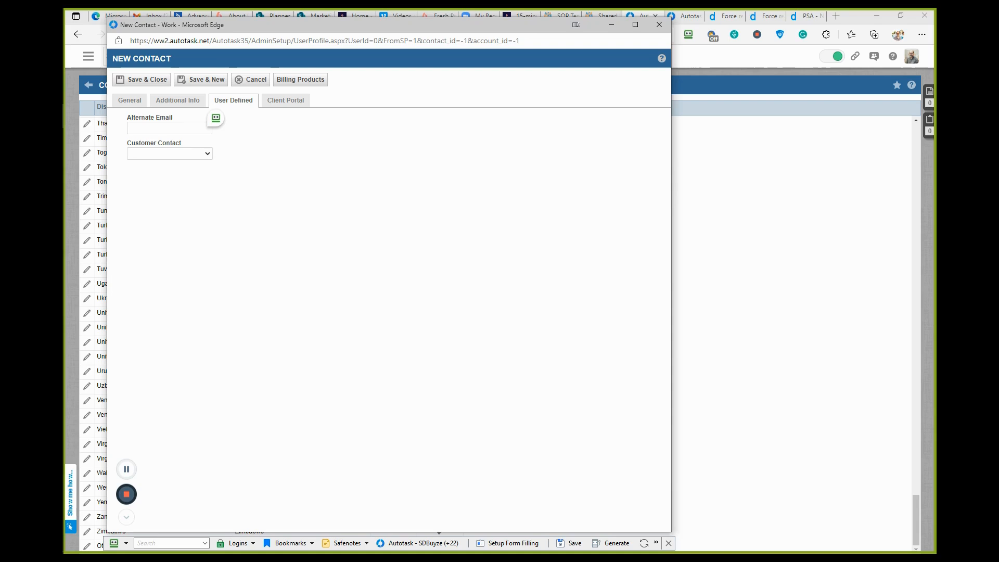
- Bring the User-Defined Fields window into view over the contact form and set the new field's type to Text (URL)
drag(67, 205, 457, 110)
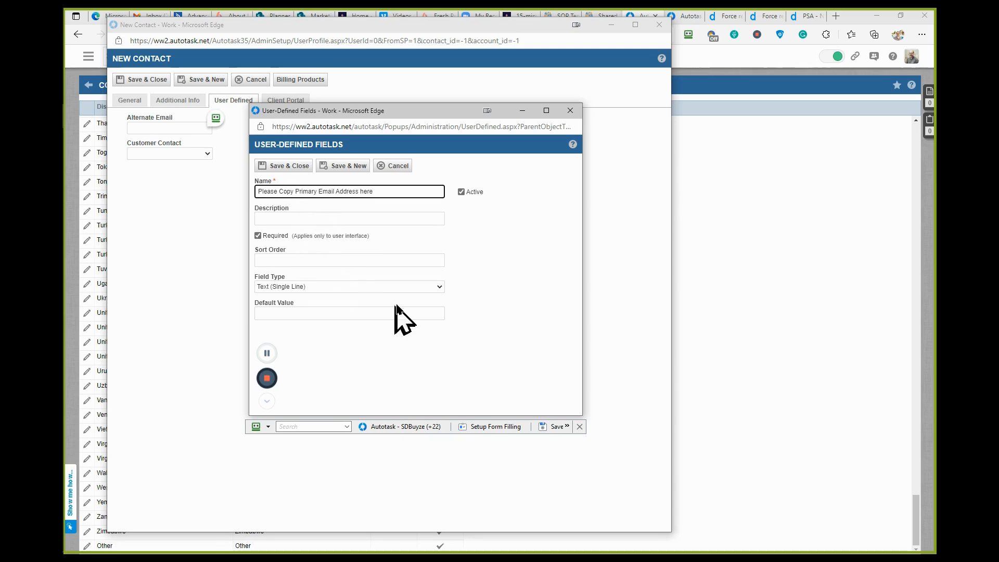
click(440, 286)
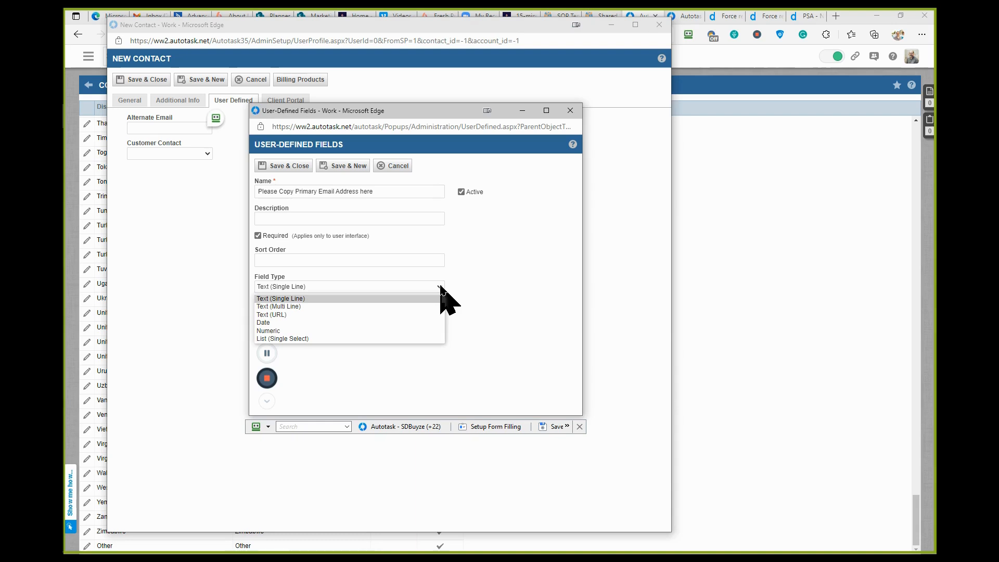
click(432, 314)
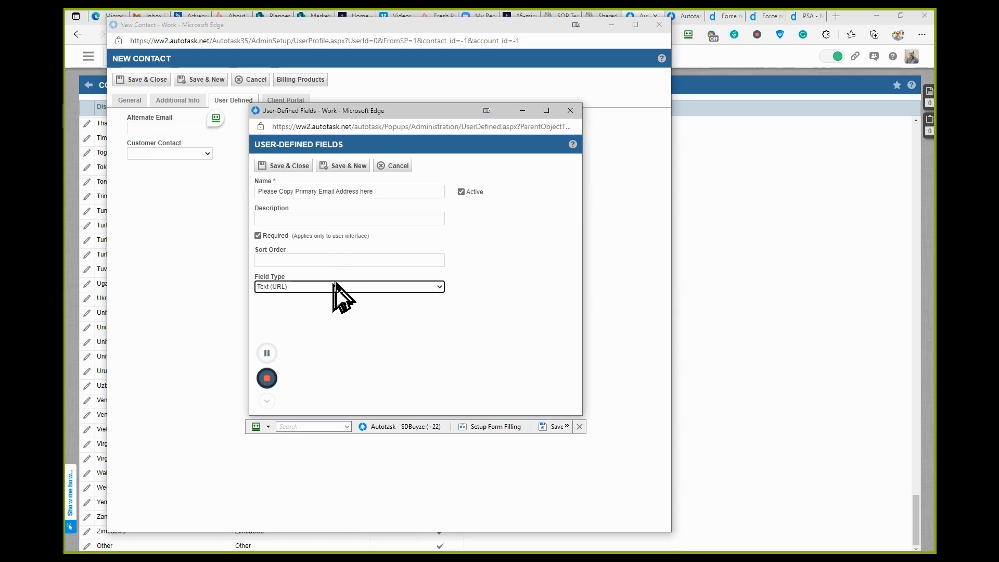
- Set the user-defined field's type to Text (Single Line) and enter random sample text as its default value
click(328, 219)
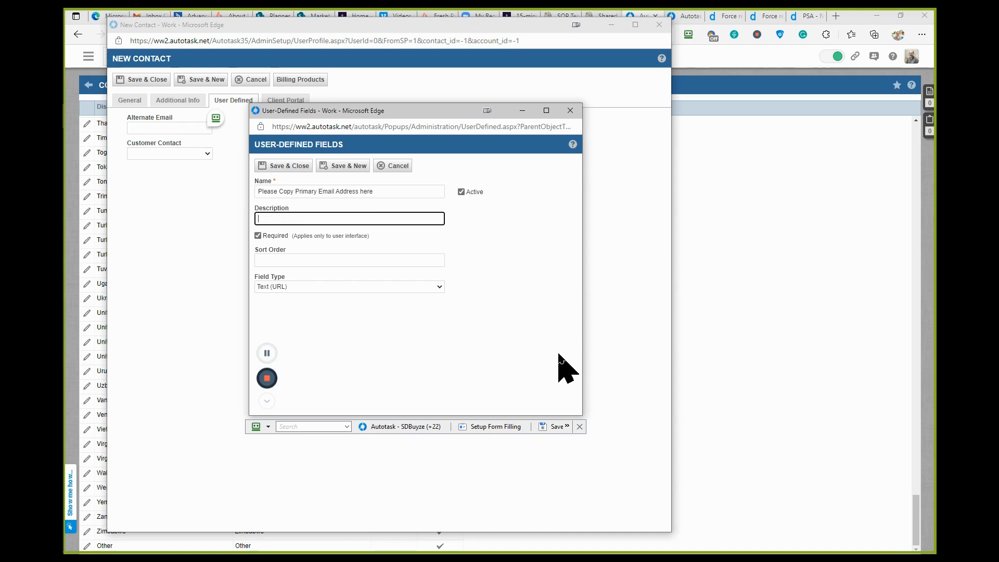
click(439, 288)
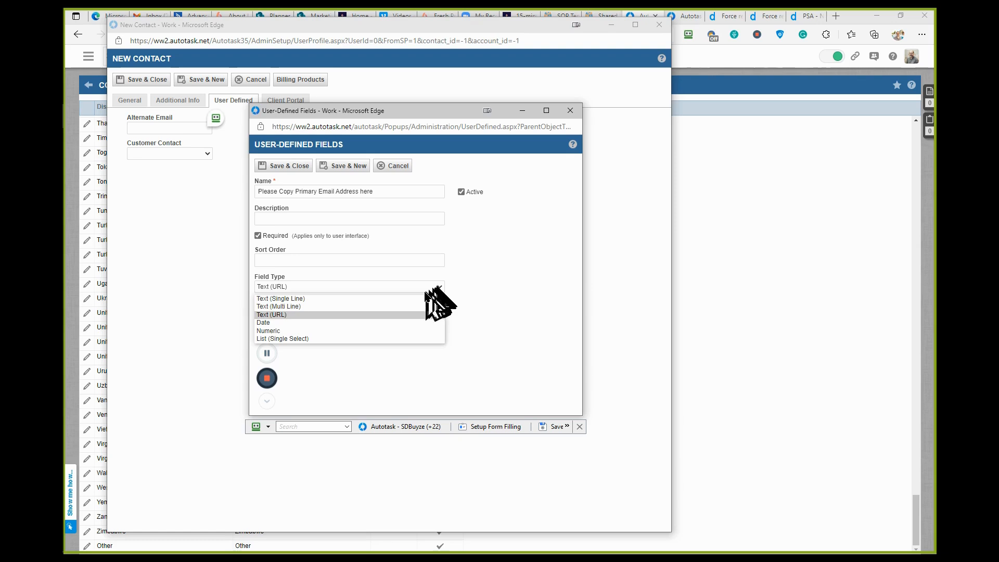
click(399, 304)
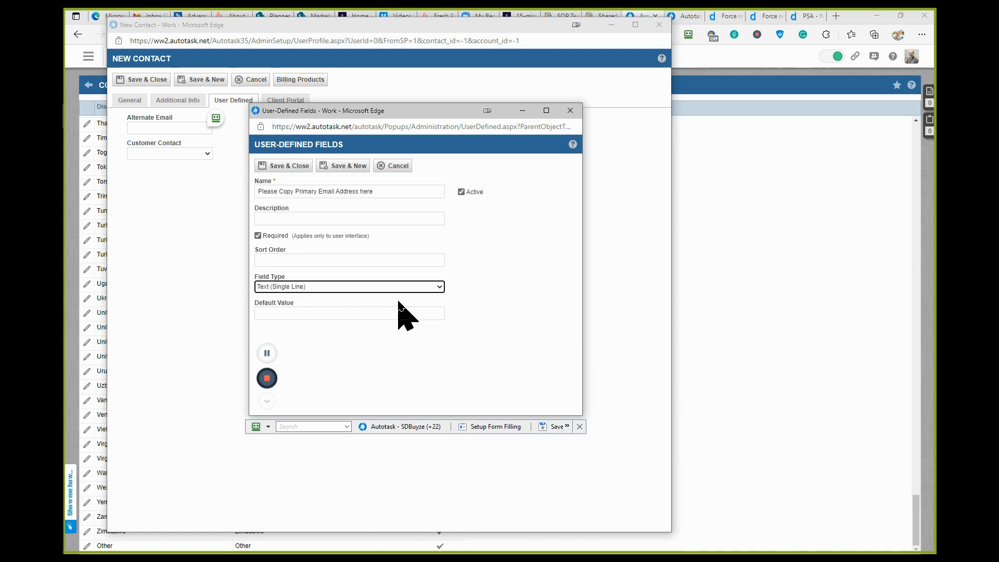
click(335, 313)
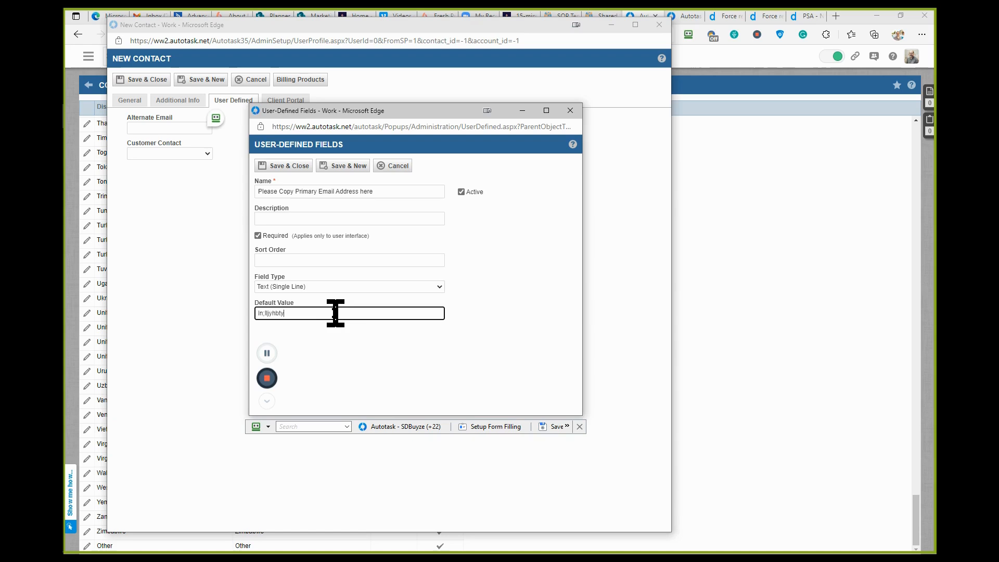